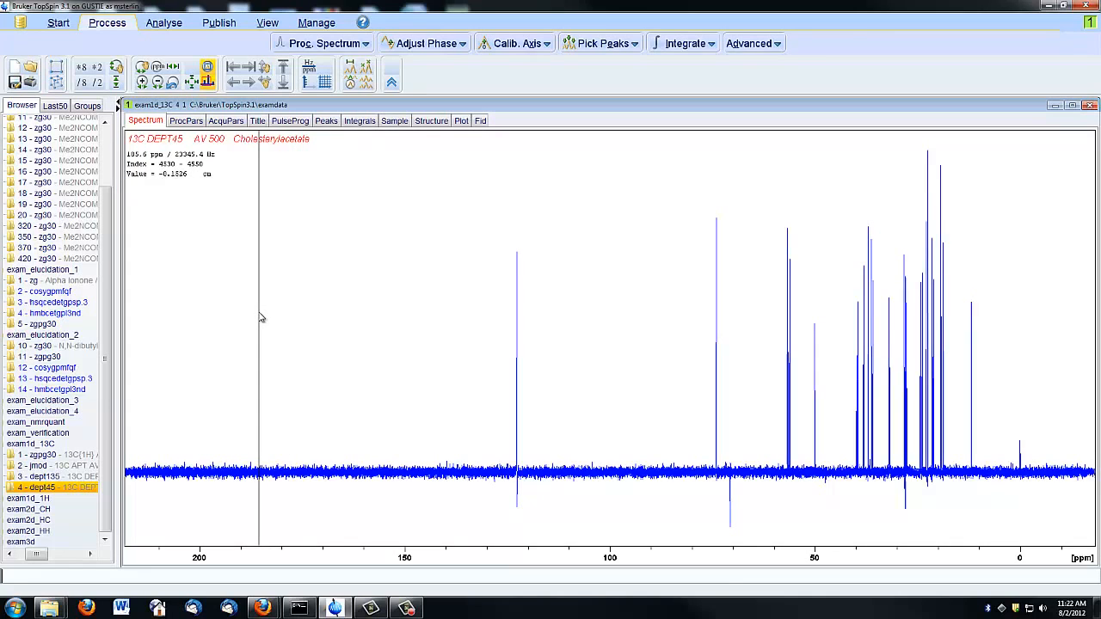
Step: Enter multiple display on dept45 and stack the zgpg30 and dept135 spectra above it
click(368, 81)
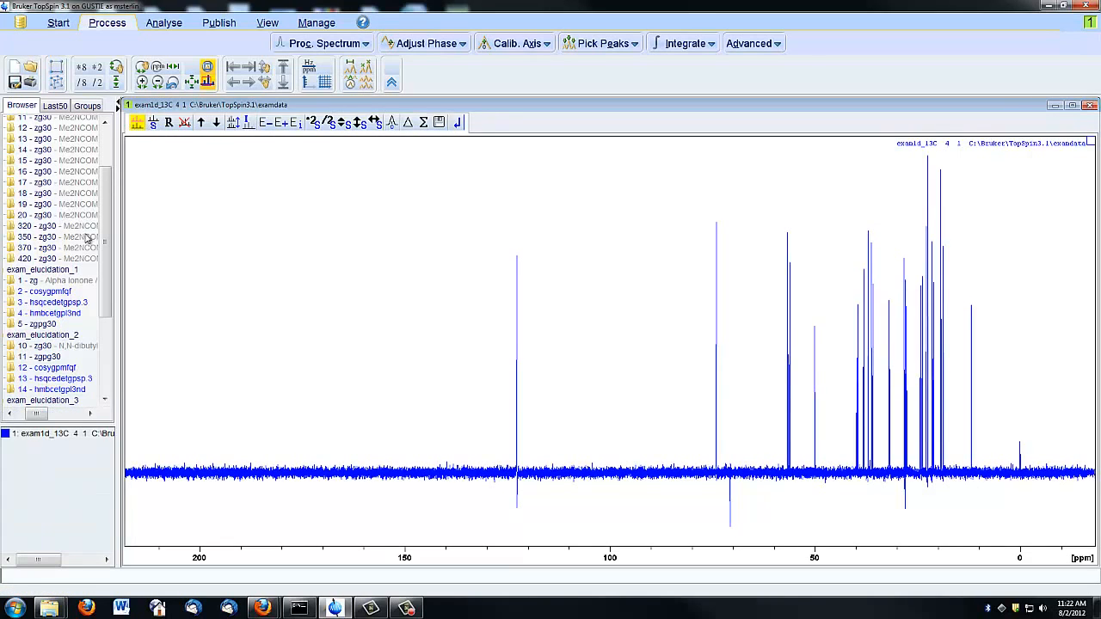
scroll(104, 259, down, 5)
click(62, 348)
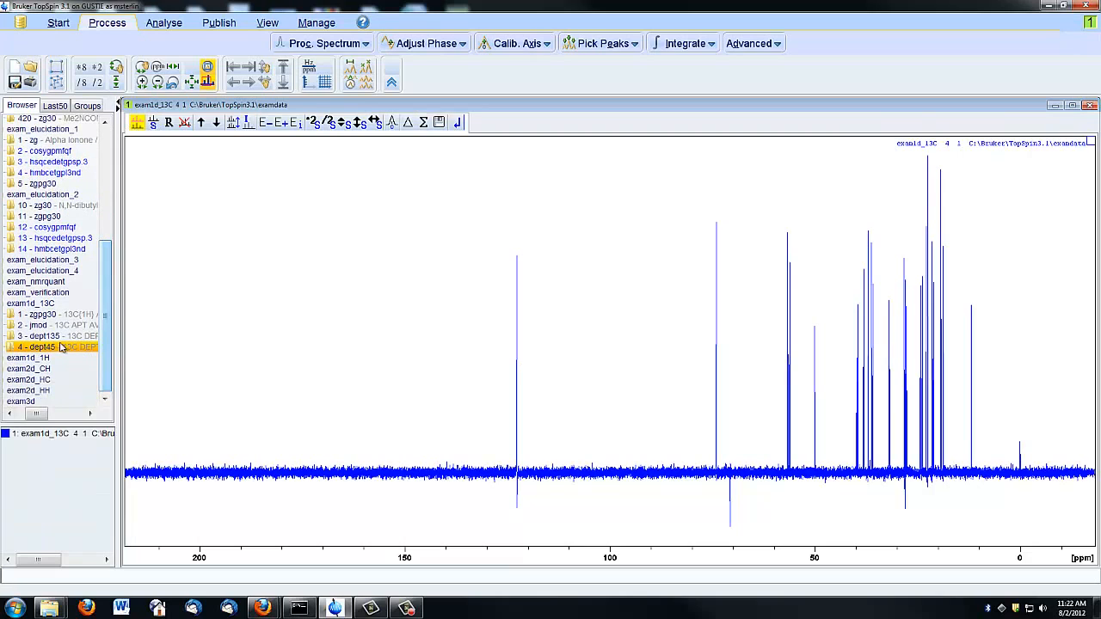
drag(54, 315, 277, 300)
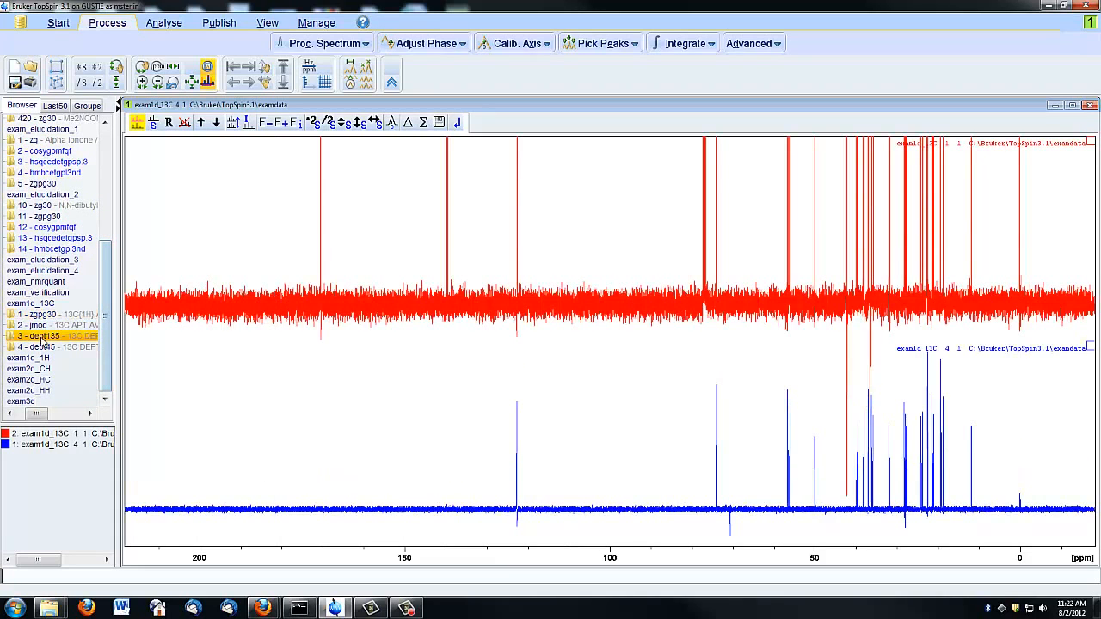
drag(43, 336, 251, 356)
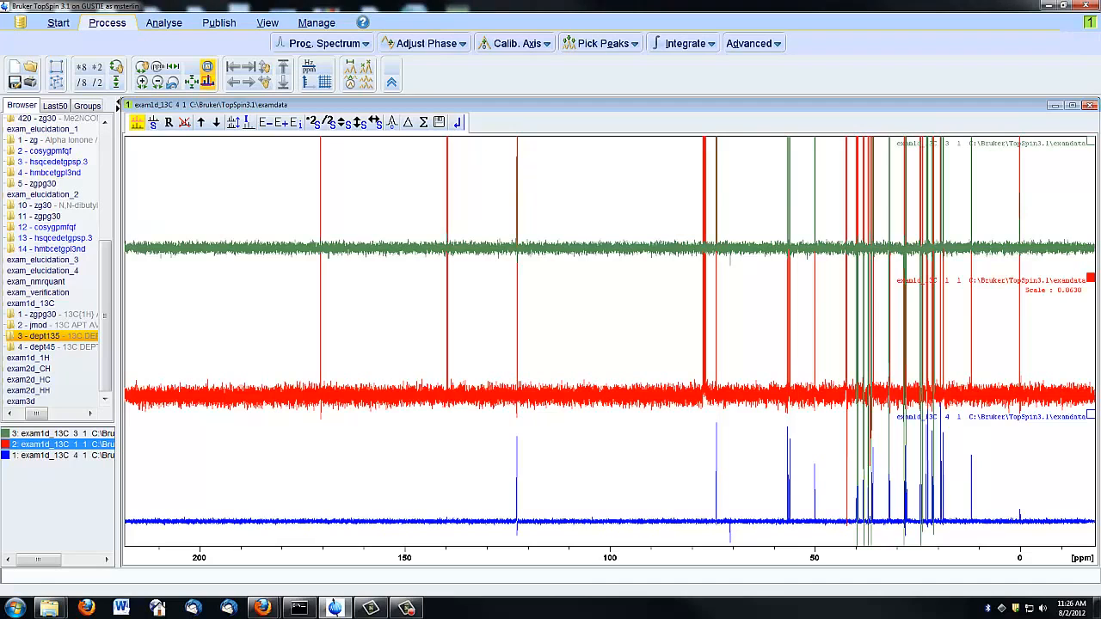
Step: Scale the red zgpg30 spectrum down to about 0.0486 so its peaks fit its row
click(344, 124)
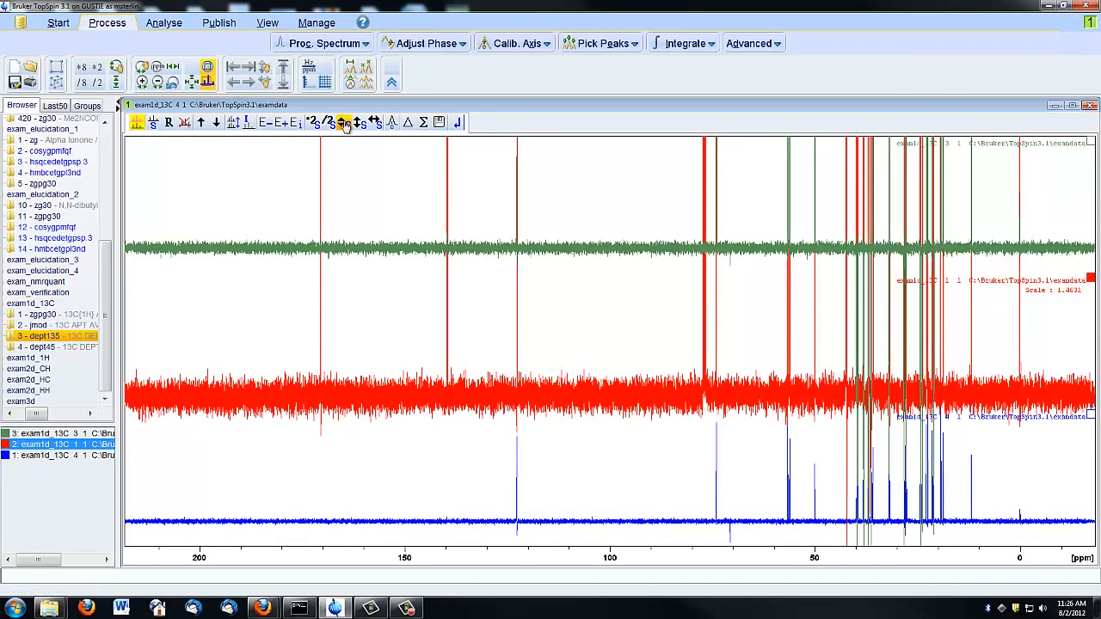
click(344, 124)
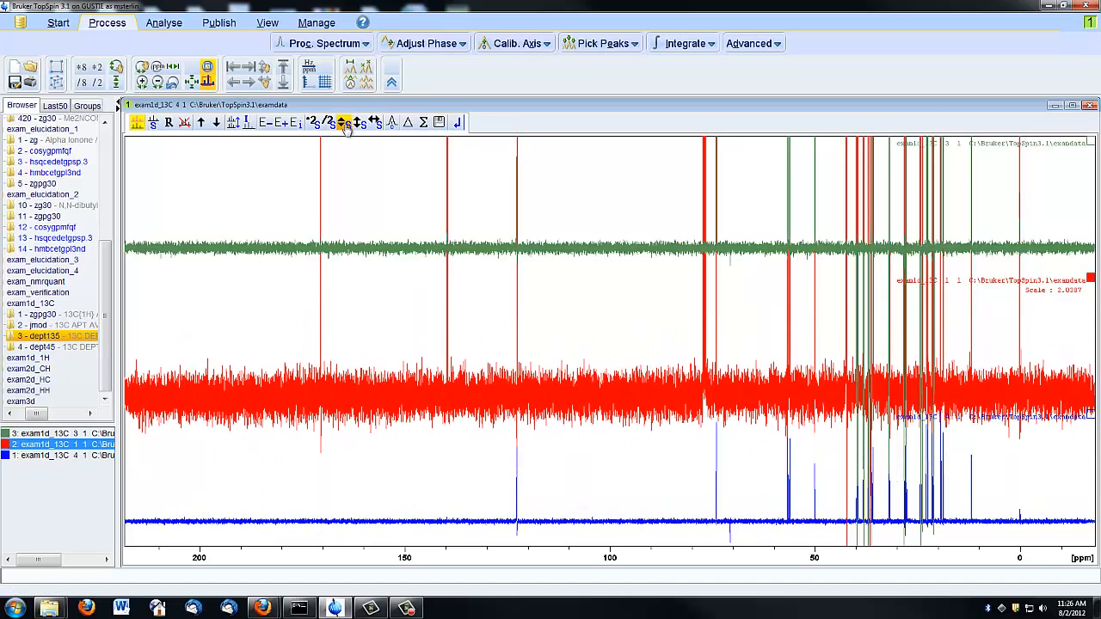
click(344, 123)
click(344, 124)
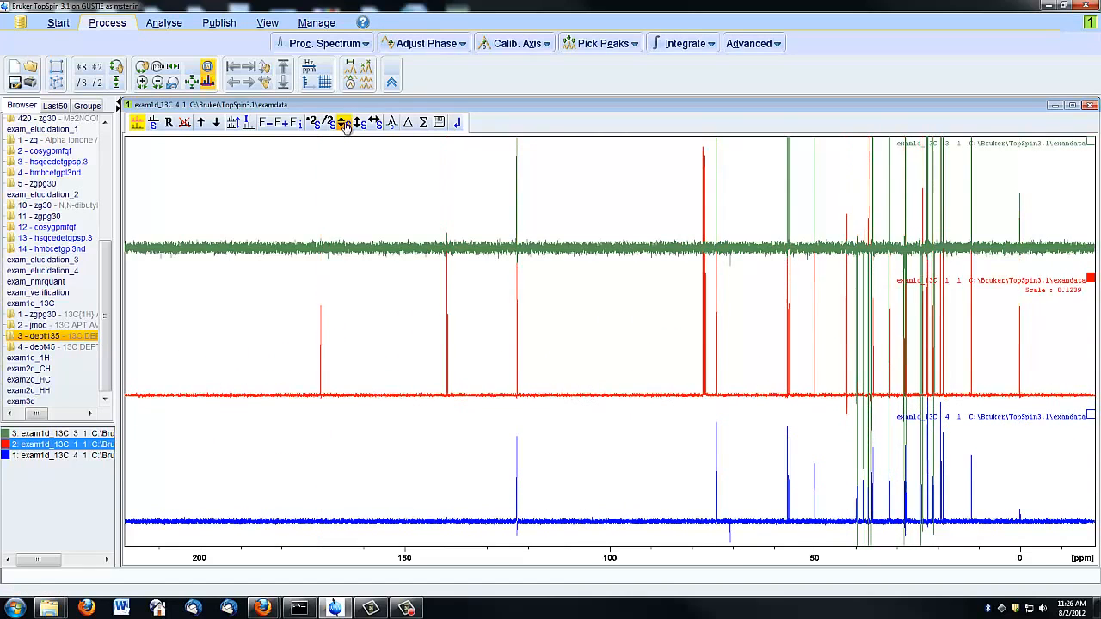
click(344, 124)
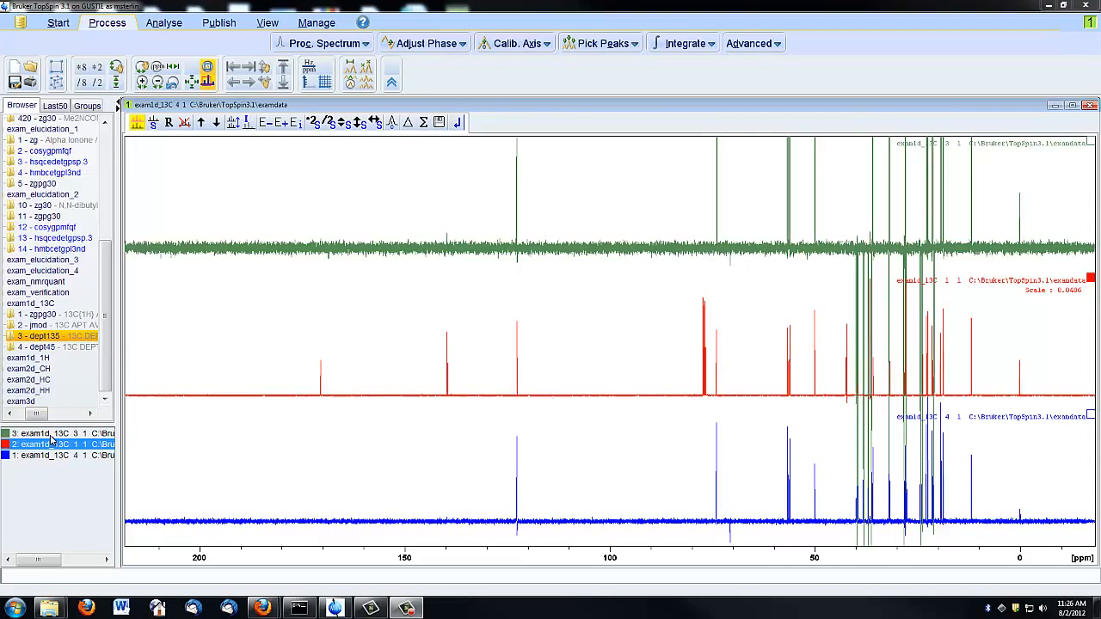
Step: Scale the green dept135 spectrum down to about 0.142 to match
click(60, 433)
click(344, 124)
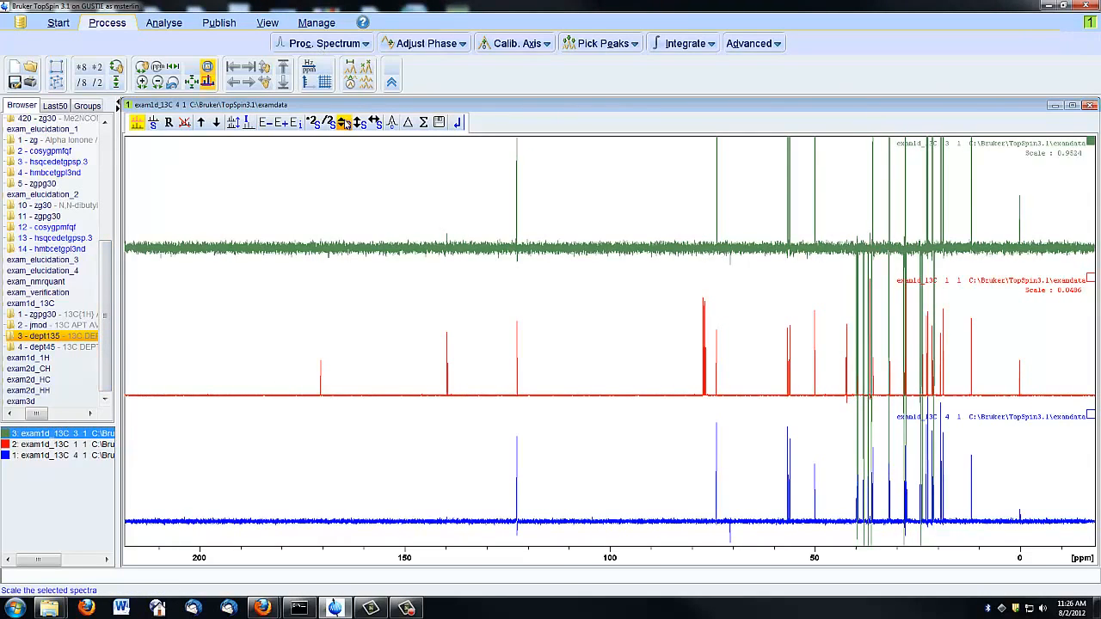
click(344, 124)
click(344, 124)
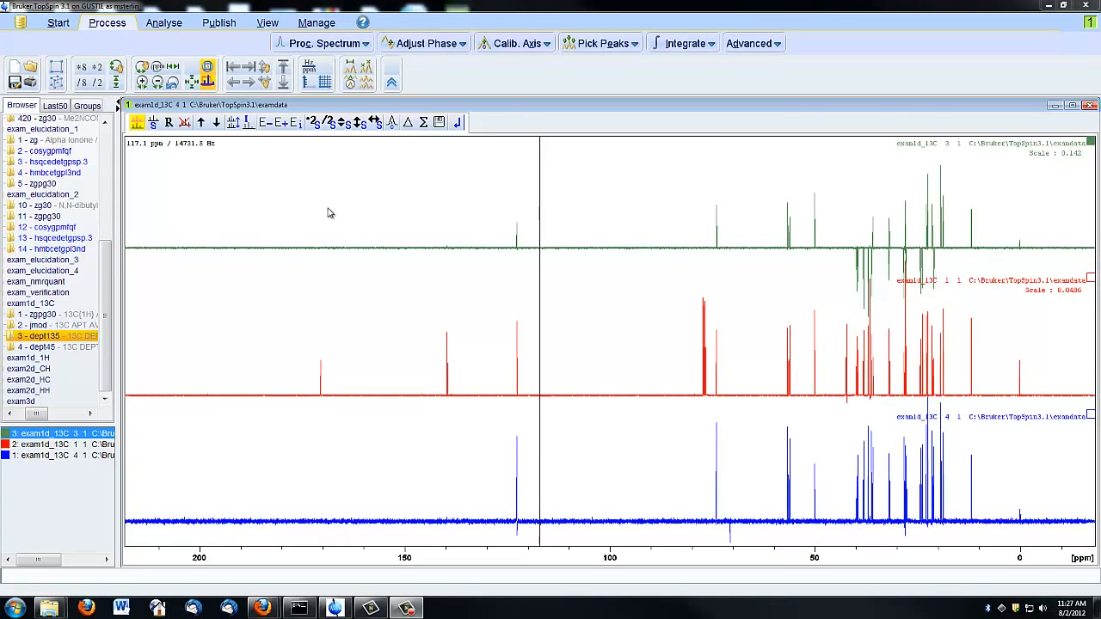
Step: Shift the green dept135 spectrum upward within the stack
click(725, 307)
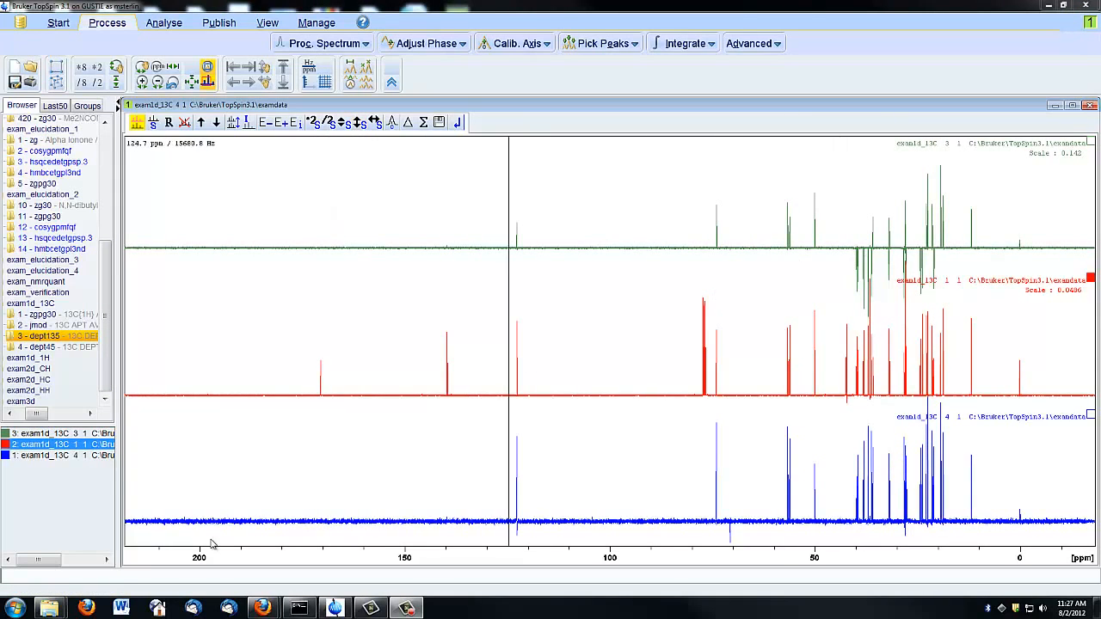
click(60, 433)
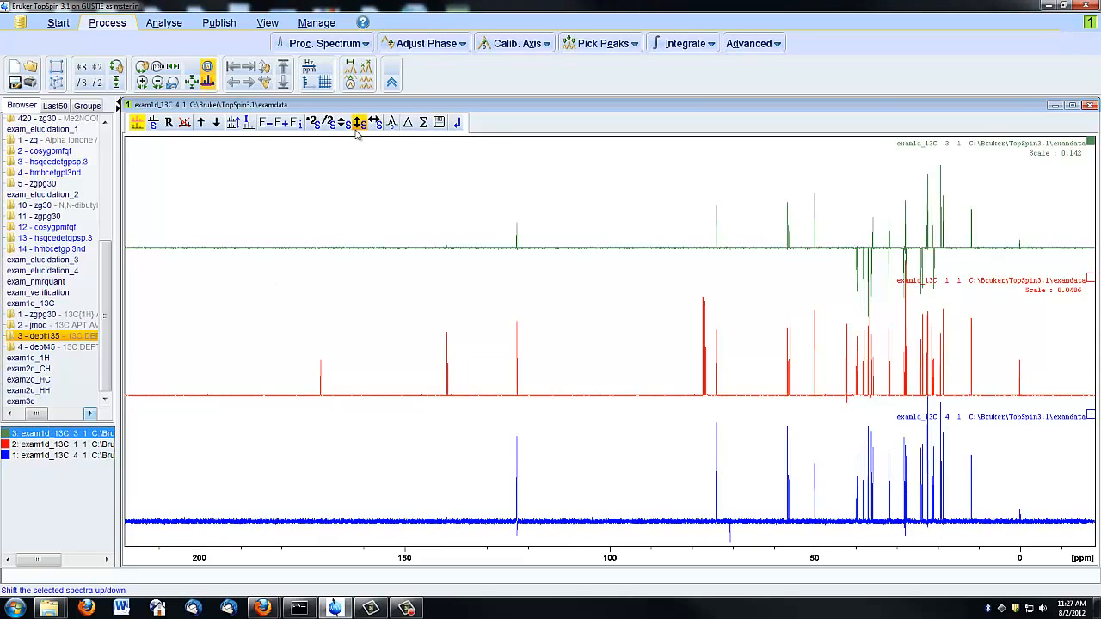
drag(361, 121, 361, 120)
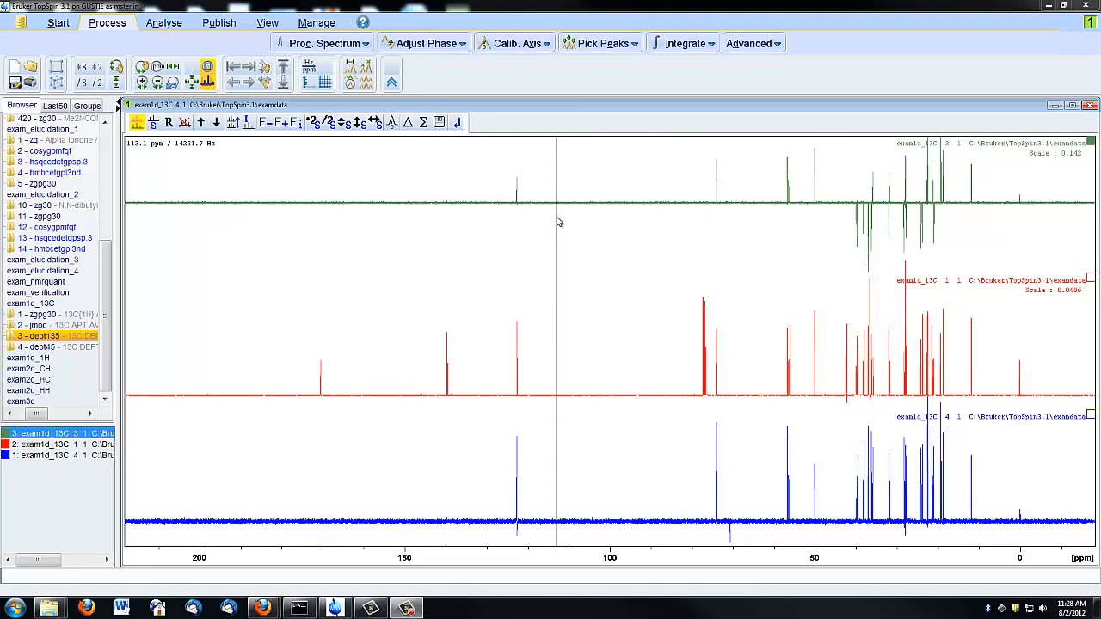
Step: Return to the single dept45 spectrum and bring up the Publish commands
click(457, 123)
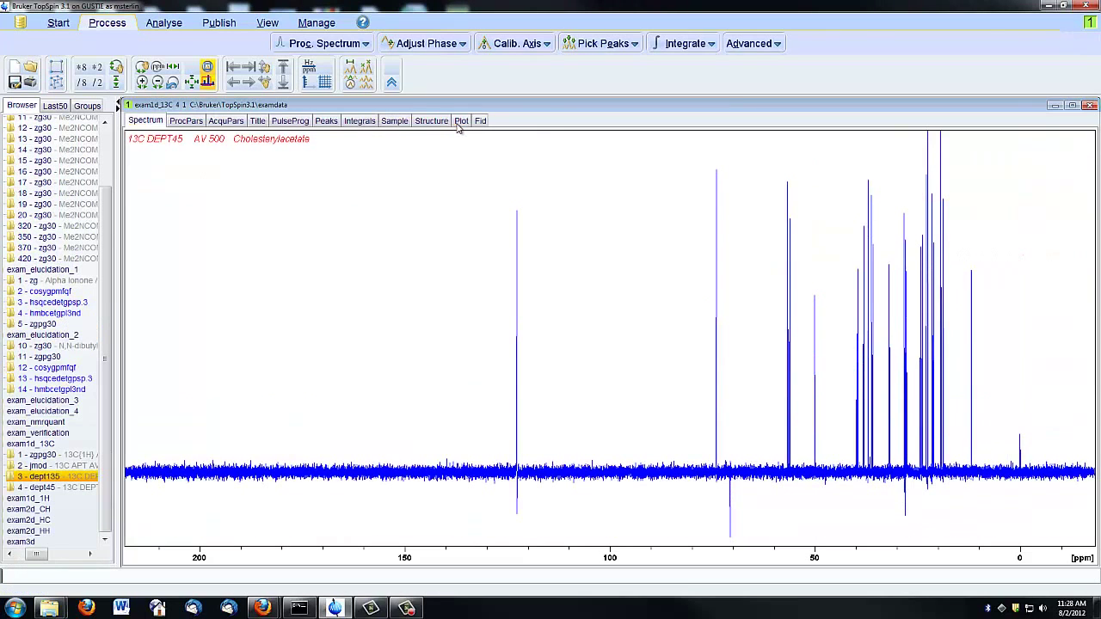
click(219, 22)
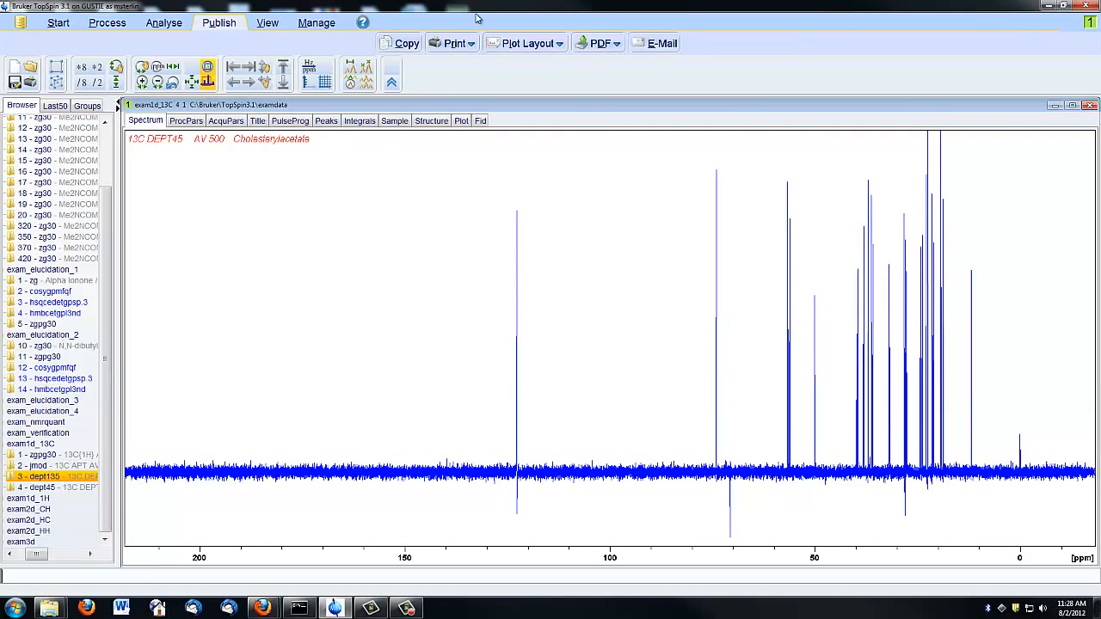
Step: Show the plot layout using multiple display information for all three spectra
click(527, 43)
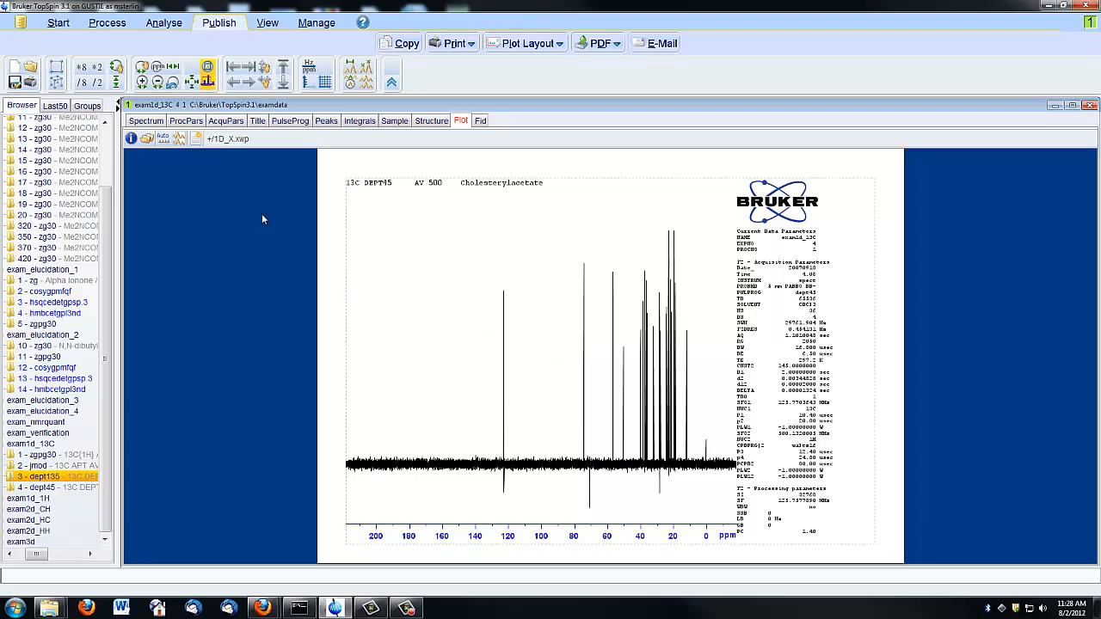
click(183, 140)
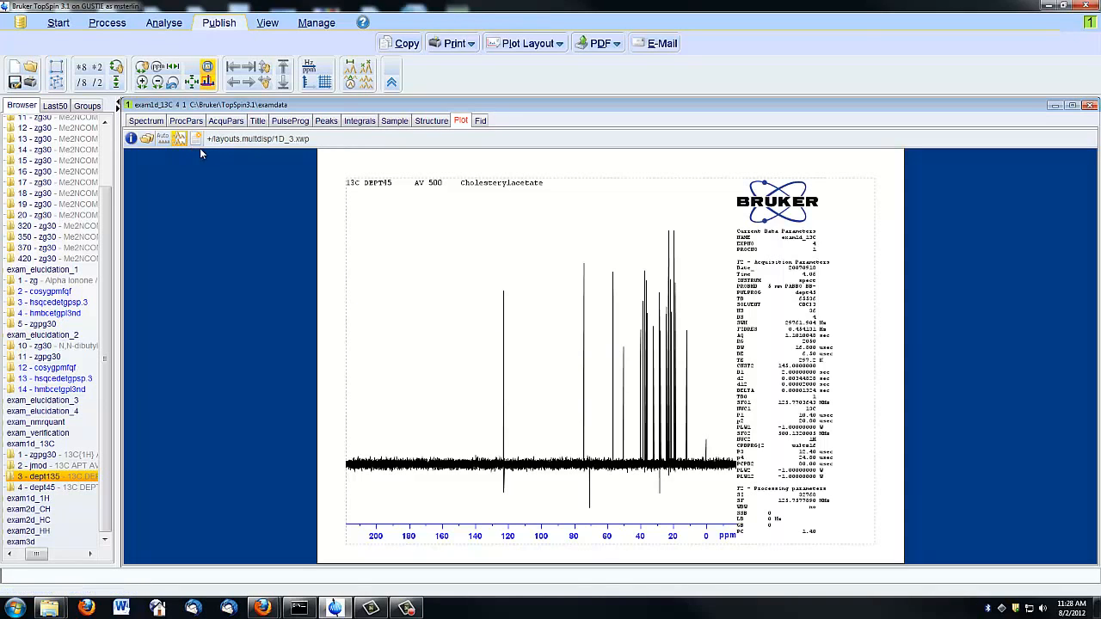